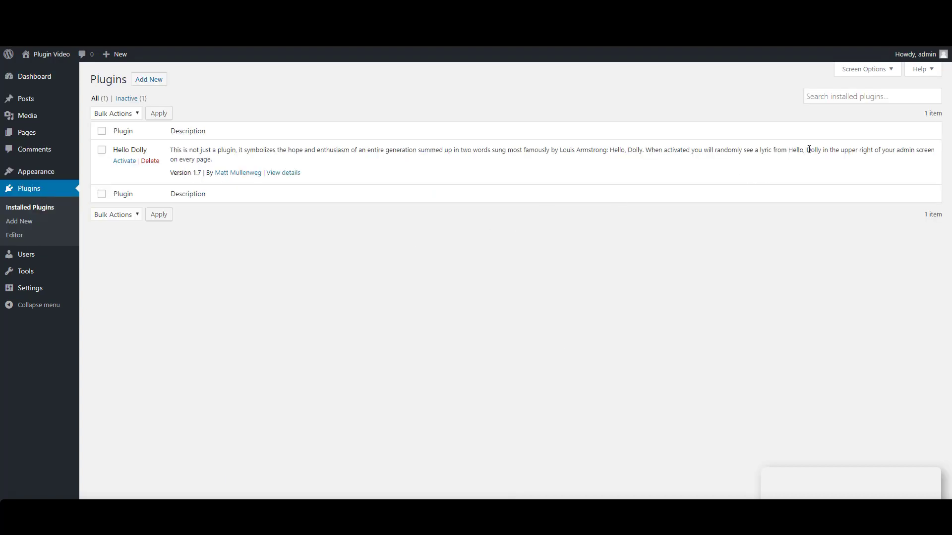
- Search the WordPress plugin directory for 'grandwp gallery' from the Add New plugins page
{"action": "left_click", "coordinate": [845, 96]}
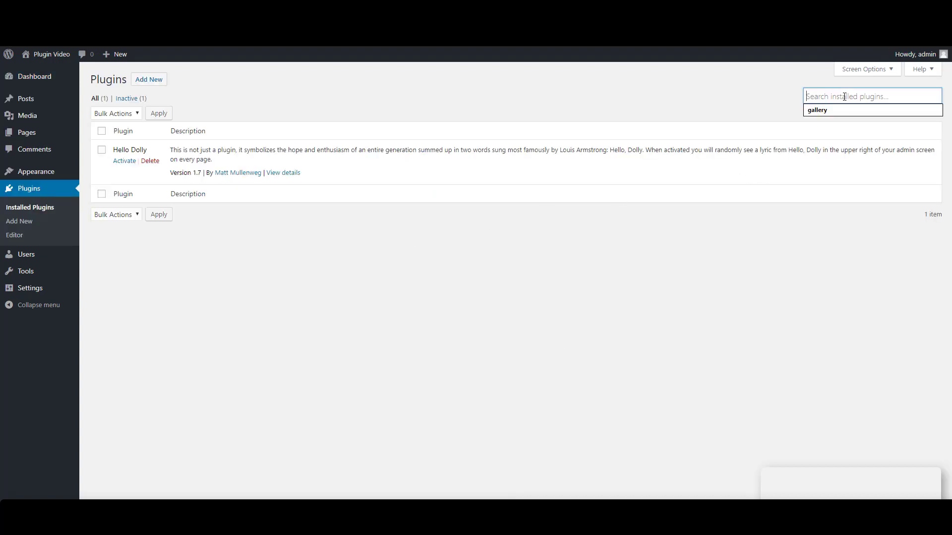
{"action": "left_click", "coordinate": [375, 118]}
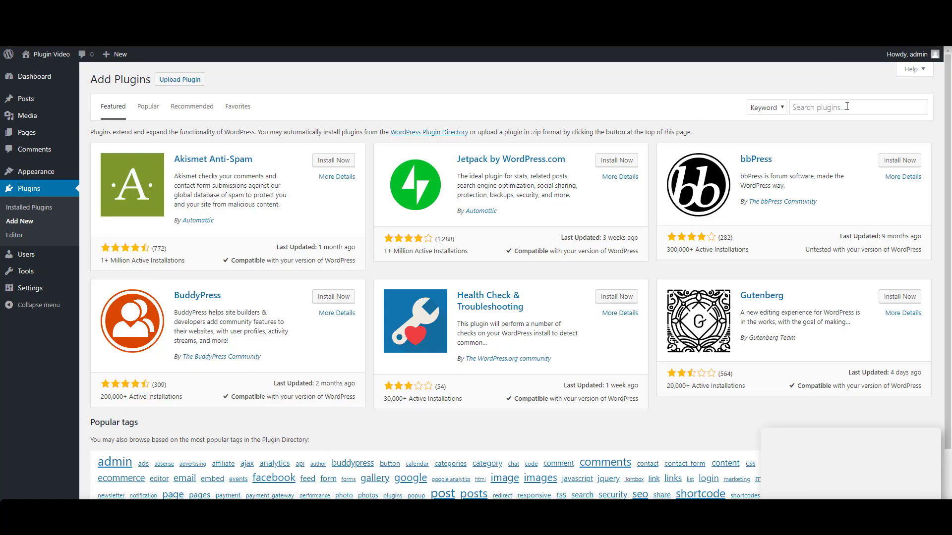
{"action": "left_click", "coordinate": [847, 106]}
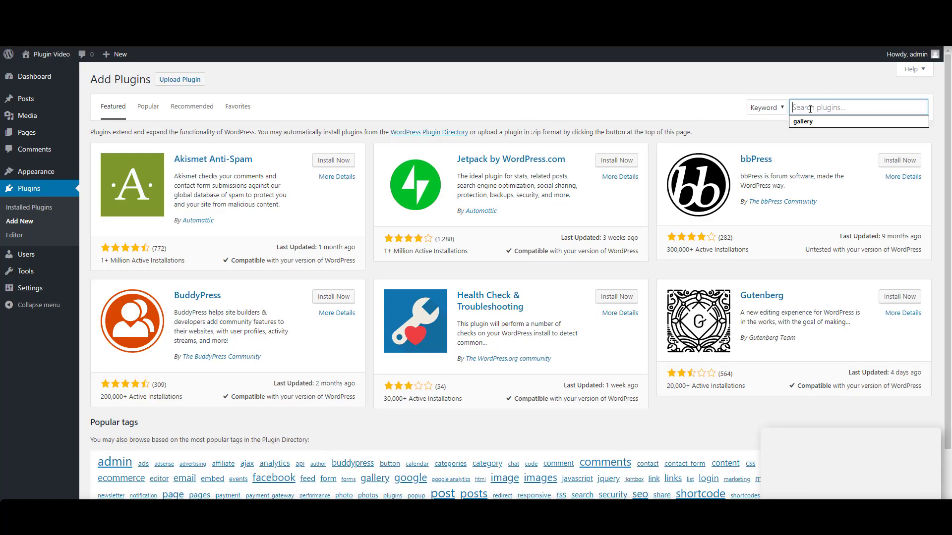
{"action": "type", "text": "grandw"}
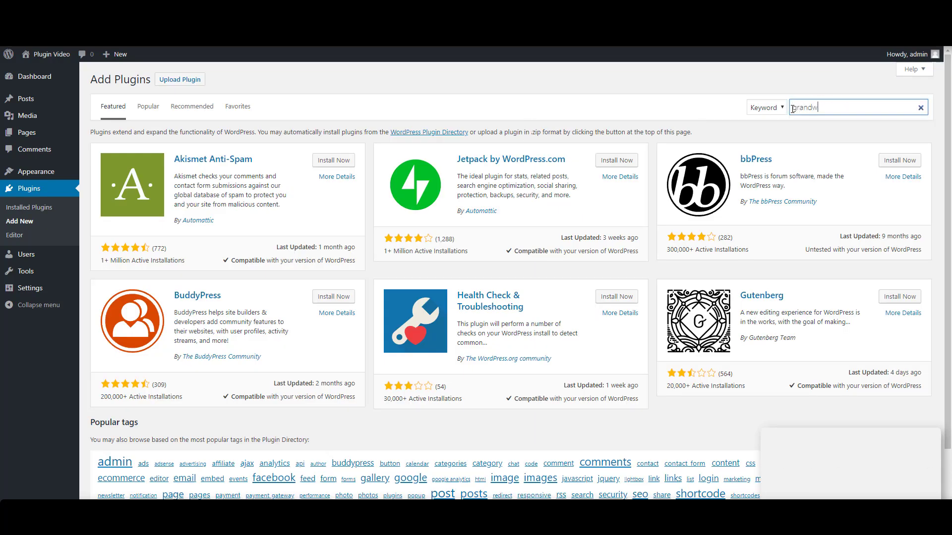
{"action": "type", "text": "p gallery"}
{"action": "key", "text": "Return"}
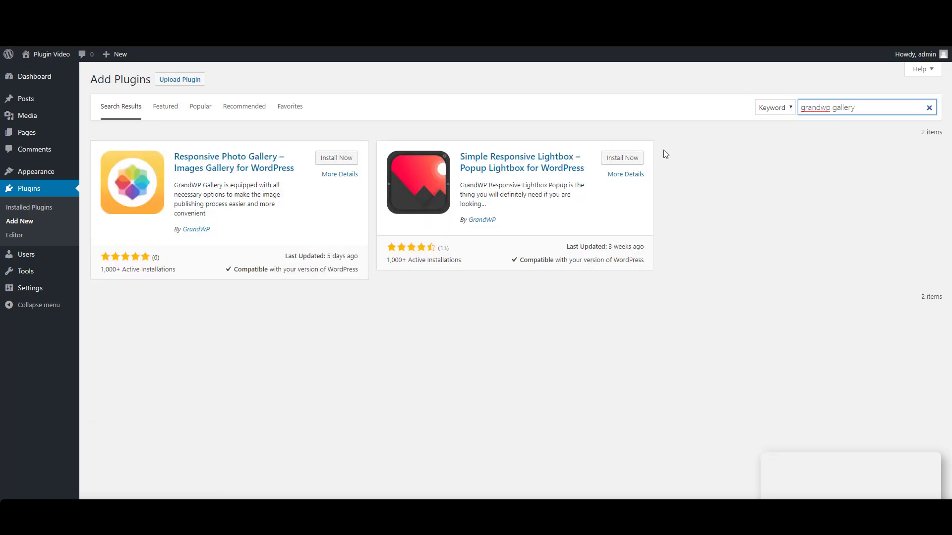
- Install Responsive Photo Gallery, then open the sample gallery My First Gallery with 13 items
{"action": "left_click", "coordinate": [344, 161]}
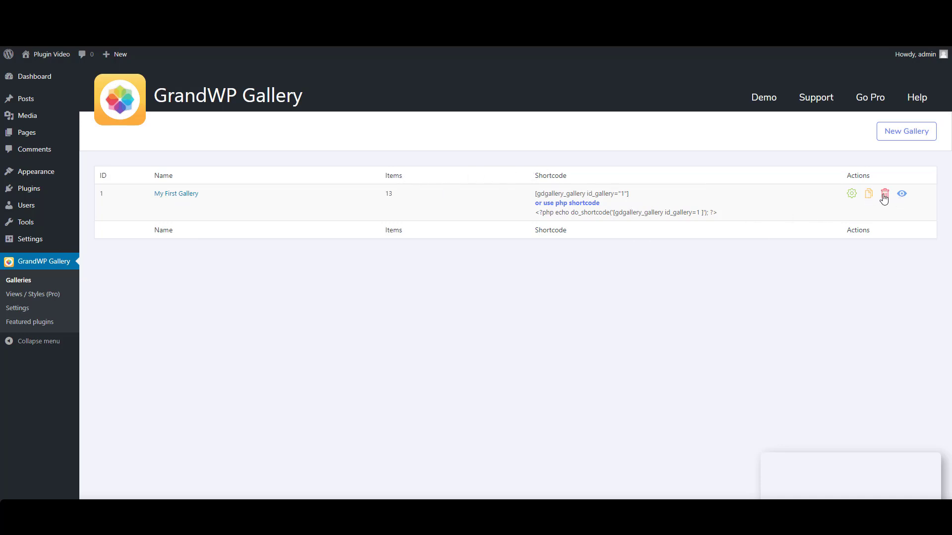
{"action": "left_click", "coordinate": [170, 196]}
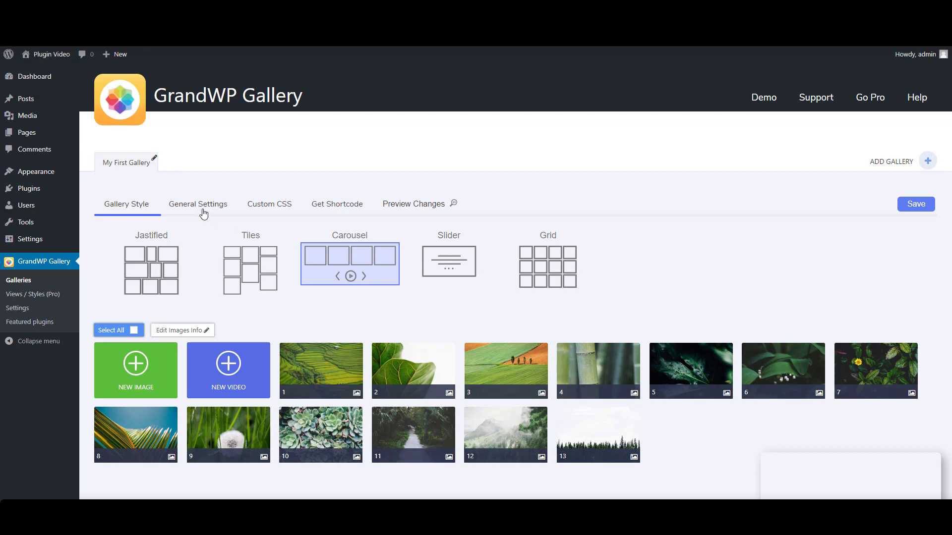
- Preview the Justified, Tiles, Carousel, Slider and Grid styles, then view General Settings
{"action": "left_click", "coordinate": [166, 267]}
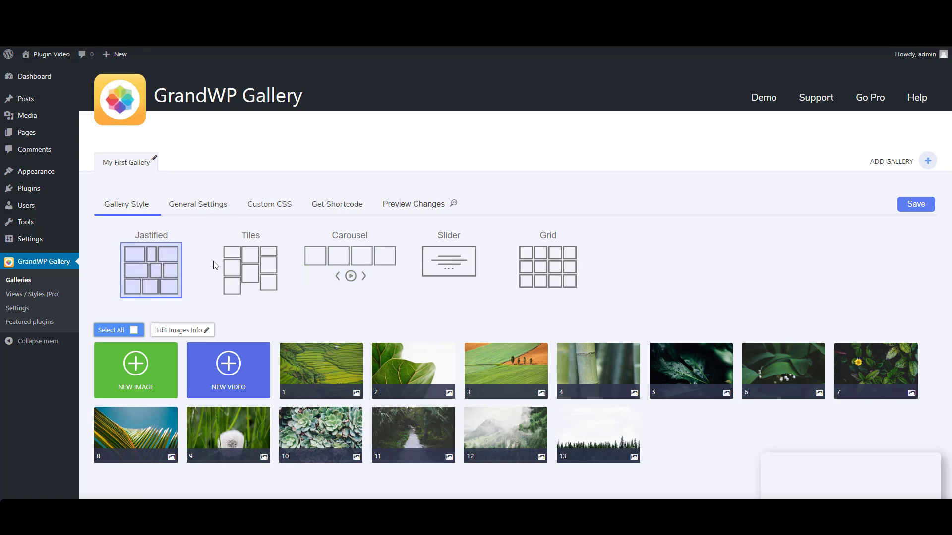
{"action": "left_click", "coordinate": [249, 266]}
{"action": "left_click", "coordinate": [369, 266]}
{"action": "left_click", "coordinate": [448, 262]}
{"action": "left_click", "coordinate": [545, 267]}
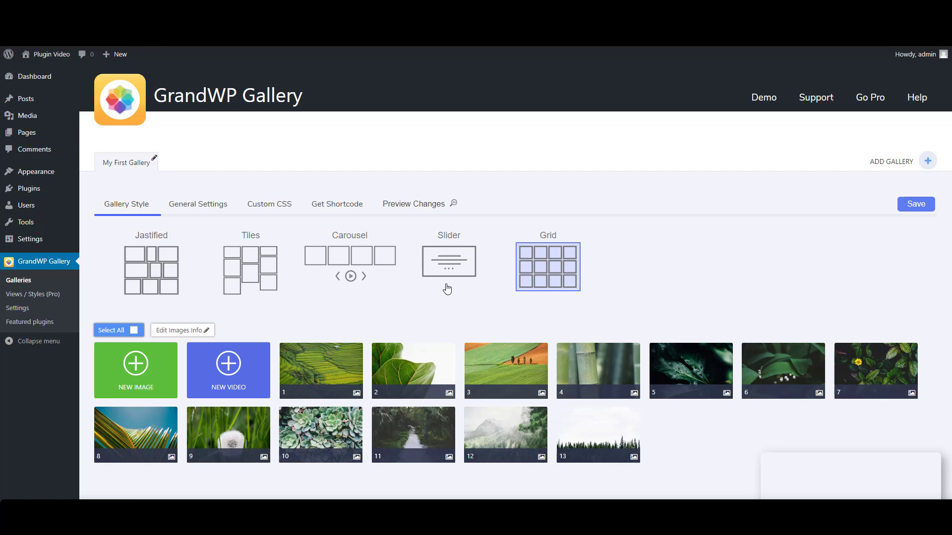
{"action": "left_click", "coordinate": [187, 207]}
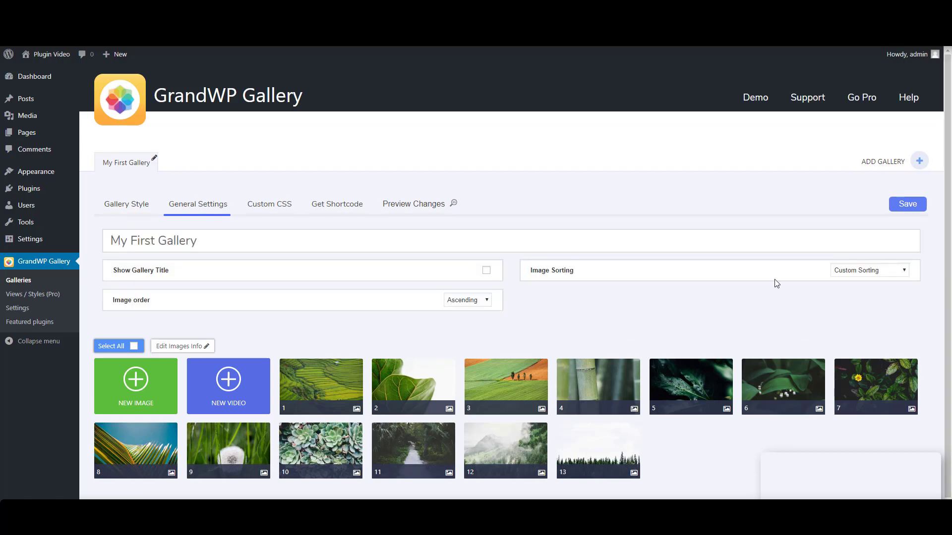
- Look at the gallery's Custom CSS box, then display its [gdgallery_gallery id_gallery="1"] shortcode
{"action": "left_click", "coordinate": [274, 210]}
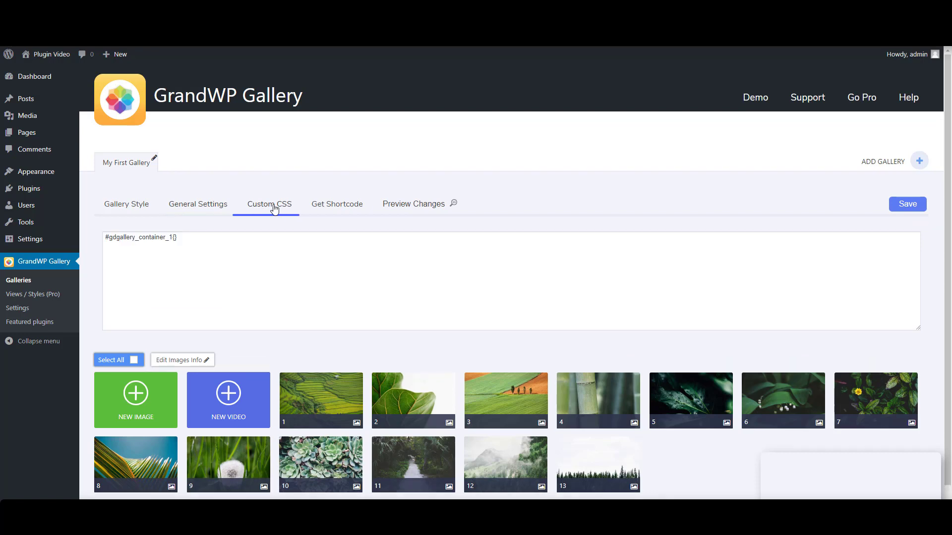
{"action": "left_click", "coordinate": [209, 255]}
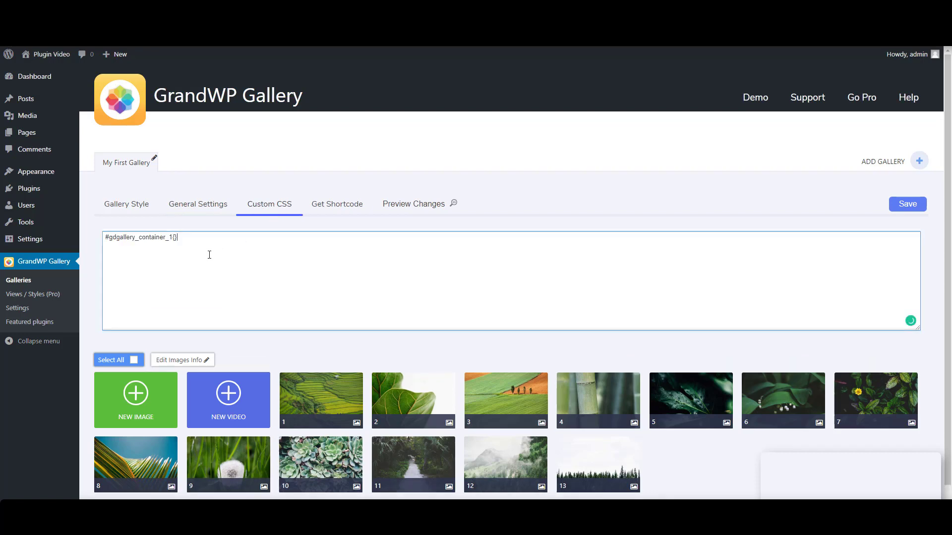
{"action": "left_click", "coordinate": [326, 211]}
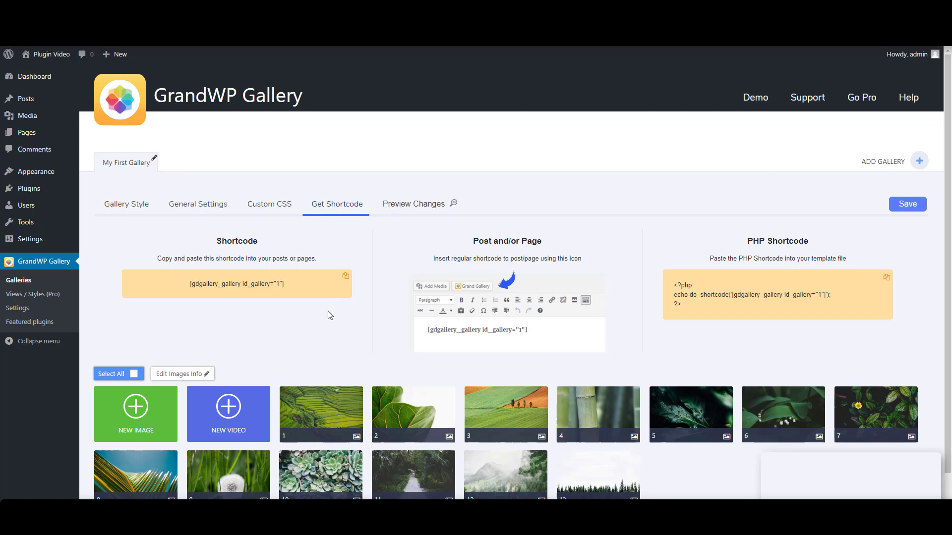
{"action": "scroll", "coordinate": [327, 311], "scroll_direction": "down", "scroll_amount": 1}
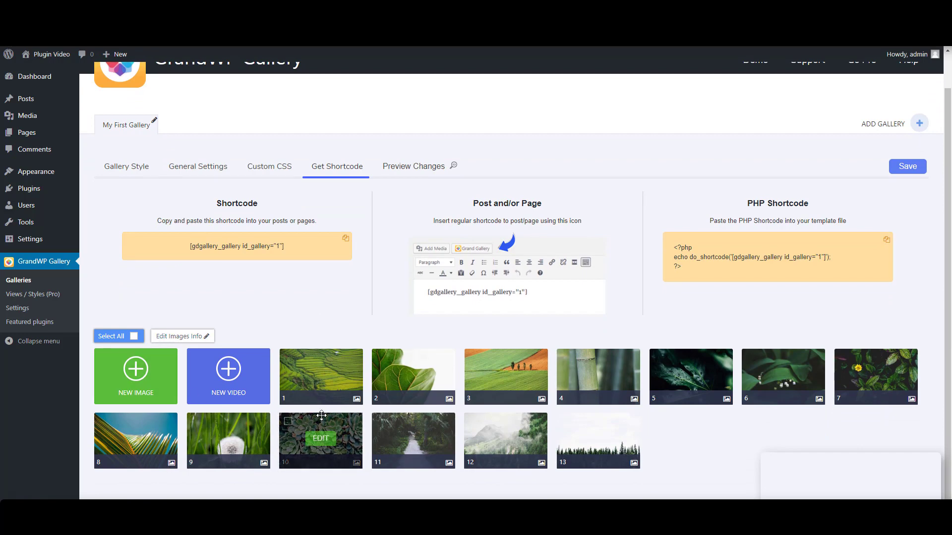
- Select all gallery images and open their info editor, then close it unchanged
{"action": "left_click", "coordinate": [135, 336]}
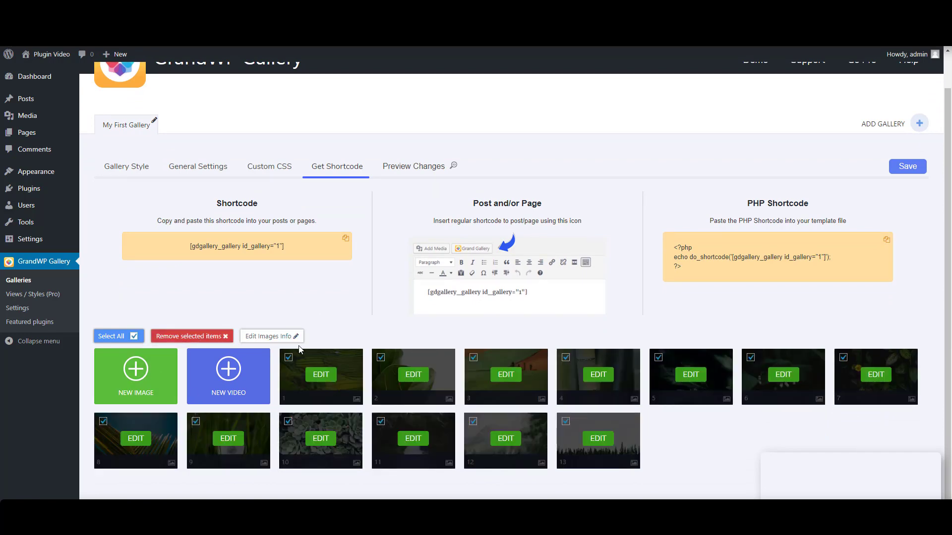
{"action": "left_click", "coordinate": [271, 336]}
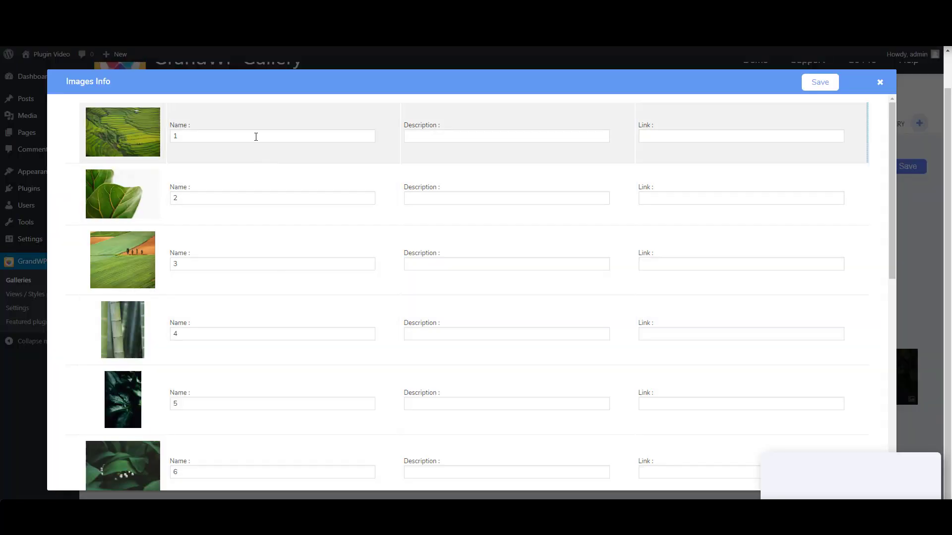
{"action": "left_click", "coordinate": [506, 136]}
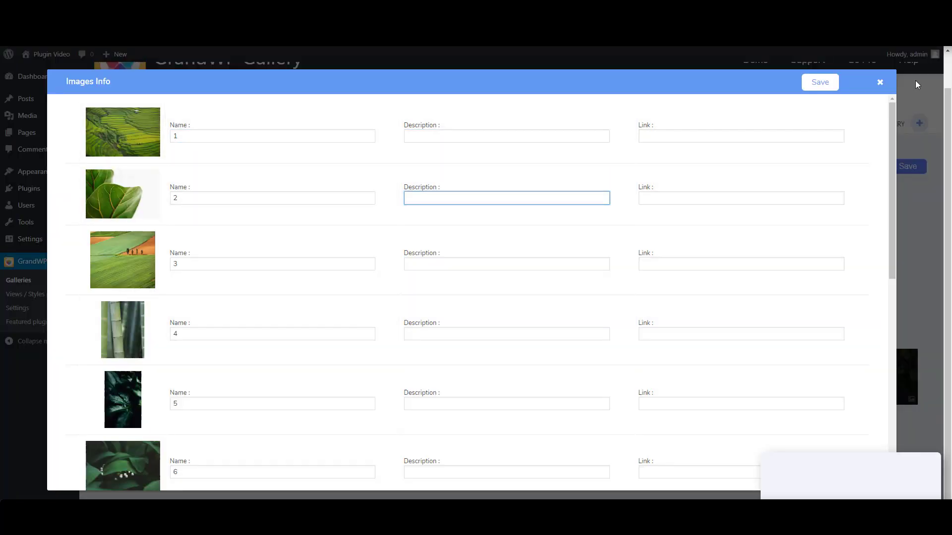
{"action": "left_click", "coordinate": [880, 82]}
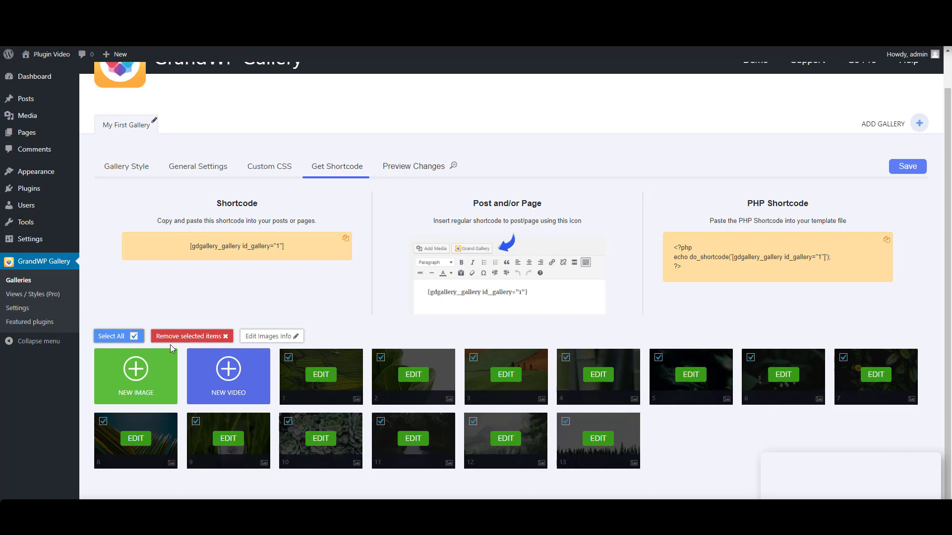
- Deselect the images, then open and dismiss the replacement chooser for image 1
{"action": "left_click", "coordinate": [119, 336]}
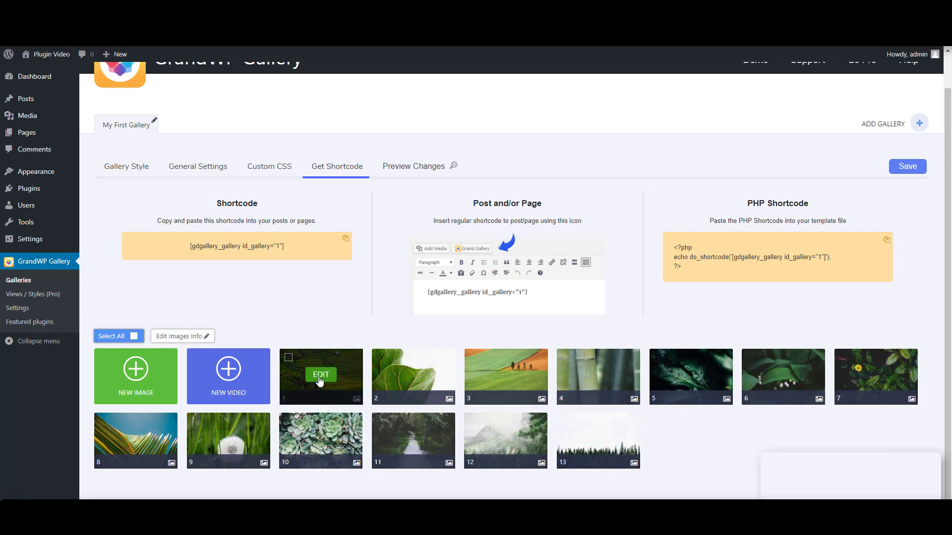
{"action": "left_click", "coordinate": [322, 383]}
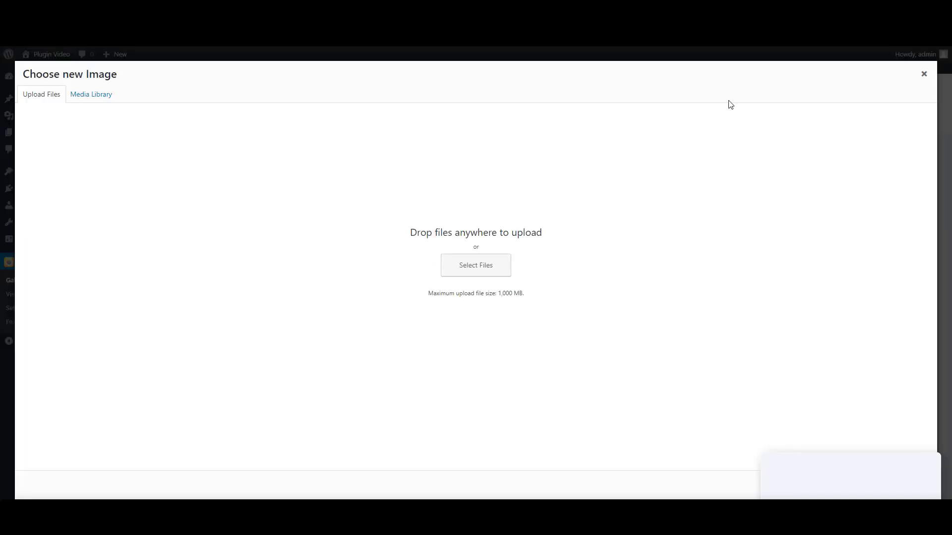
{"action": "left_click", "coordinate": [924, 73]}
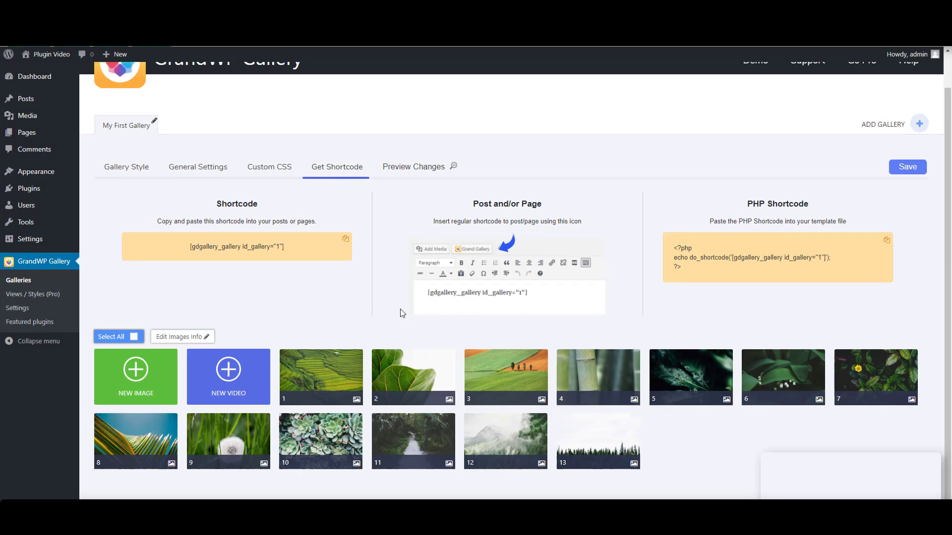
- Open the YouTube/Vimeo video form for My First Gallery and close it unfilled
{"action": "left_click", "coordinate": [237, 370]}
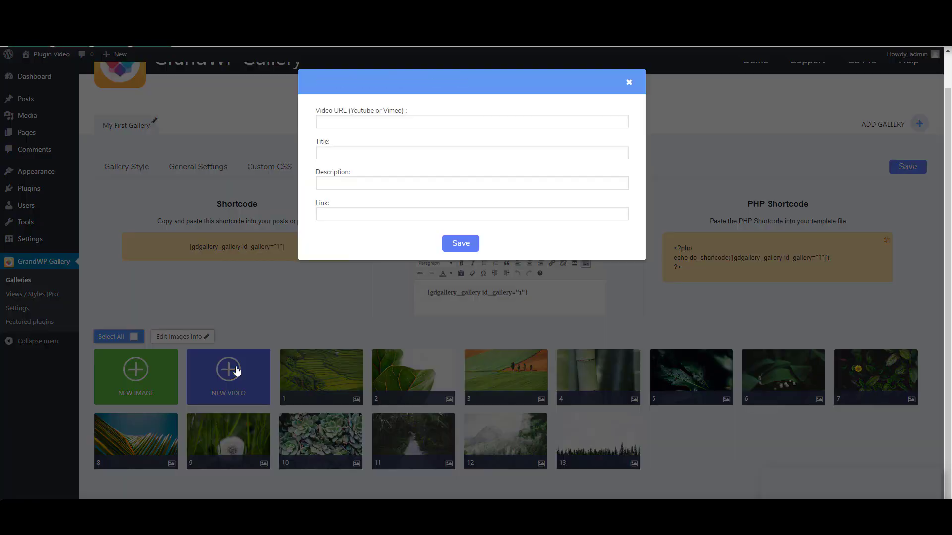
{"action": "left_click", "coordinate": [346, 122]}
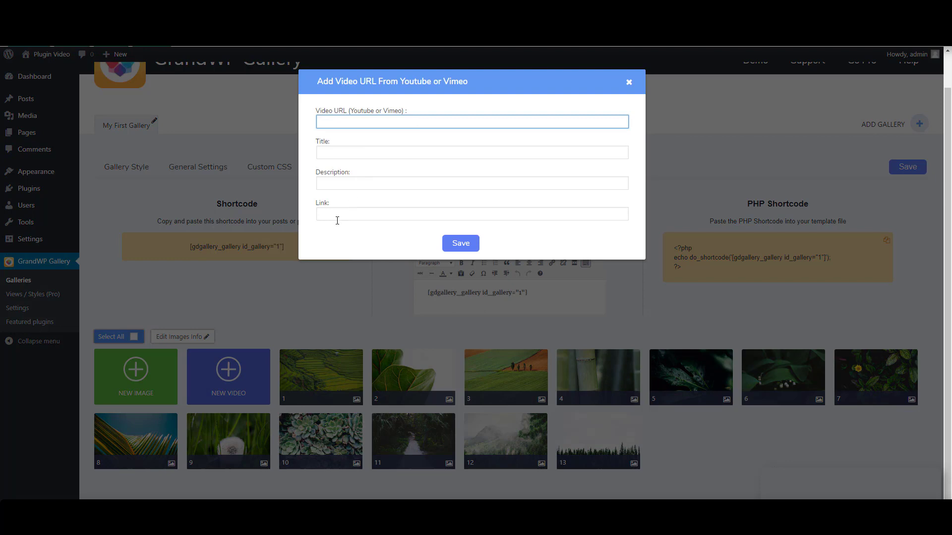
{"action": "left_click", "coordinate": [631, 83]}
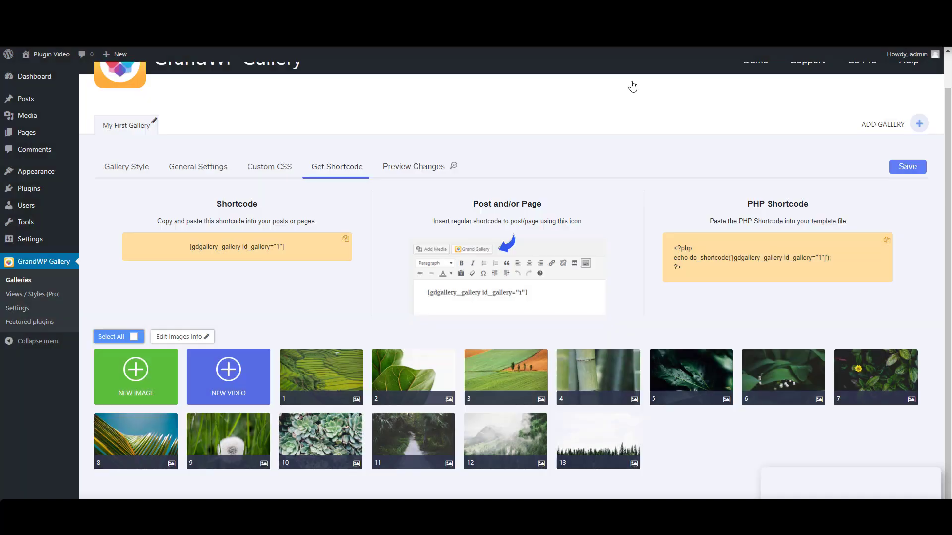
{"action": "scroll", "coordinate": [616, 190], "scroll_direction": "up", "scroll_amount": 1}
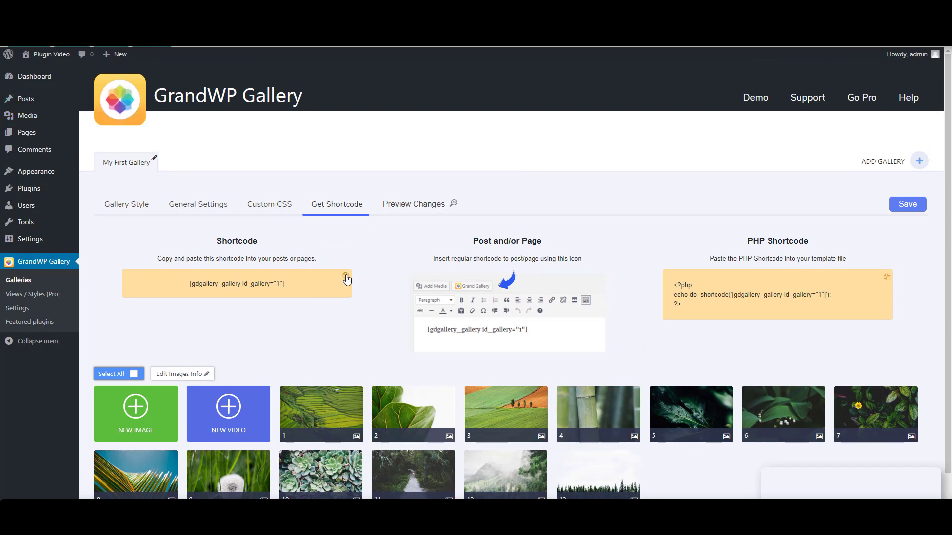
- Open the Hello world! post, paste the shortcode into its body, then delete it
{"action": "left_click", "coordinate": [26, 99]}
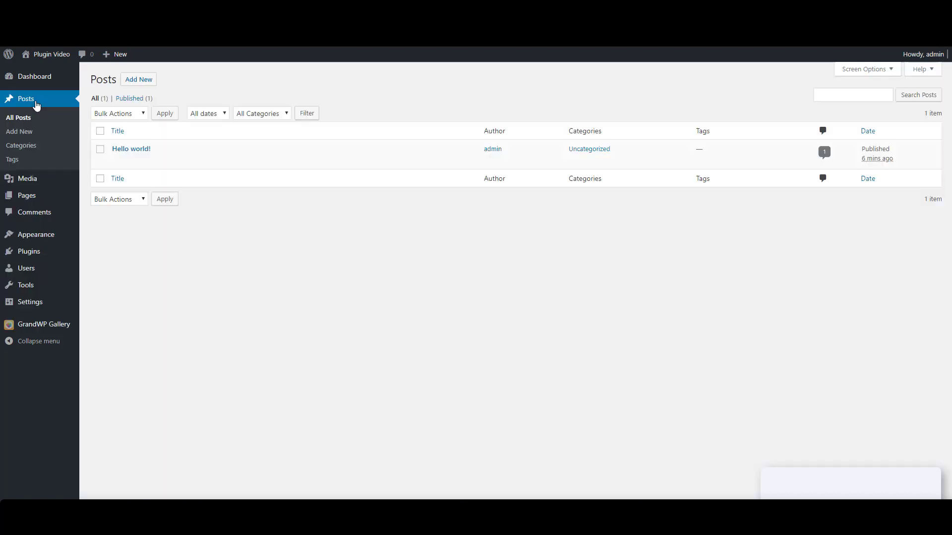
{"action": "left_click", "coordinate": [141, 148]}
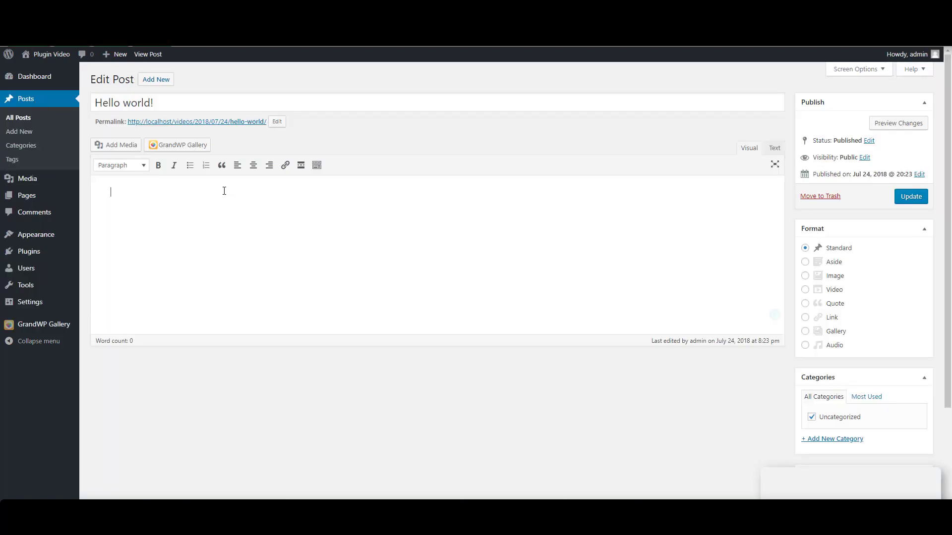
{"action": "right_click", "coordinate": [224, 191]}
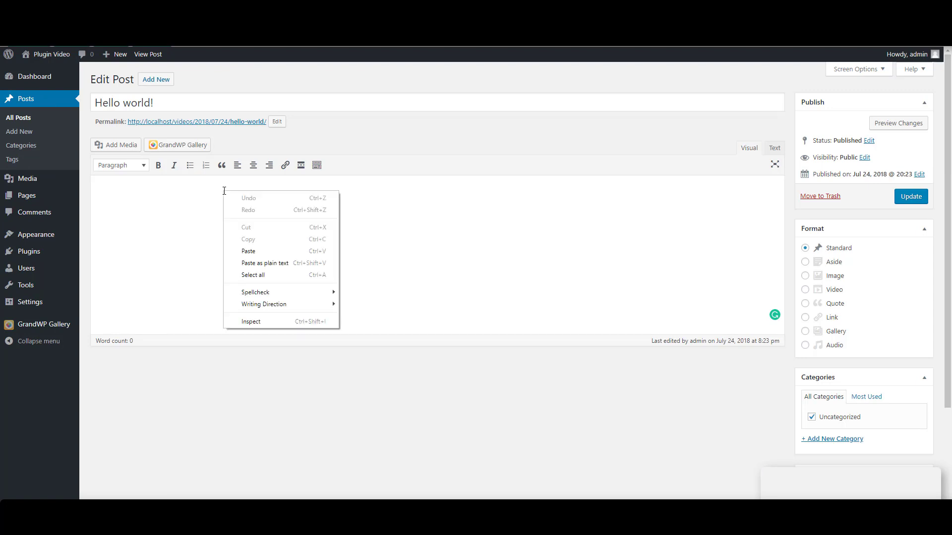
{"action": "left_click", "coordinate": [263, 252]}
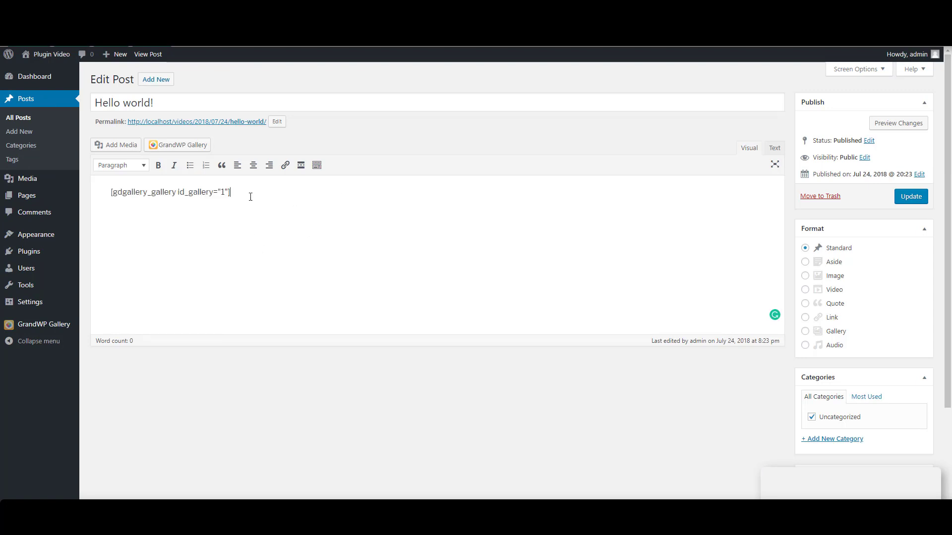
{"action": "key", "text": "ctrl+a"}
{"action": "key", "text": "Delete"}
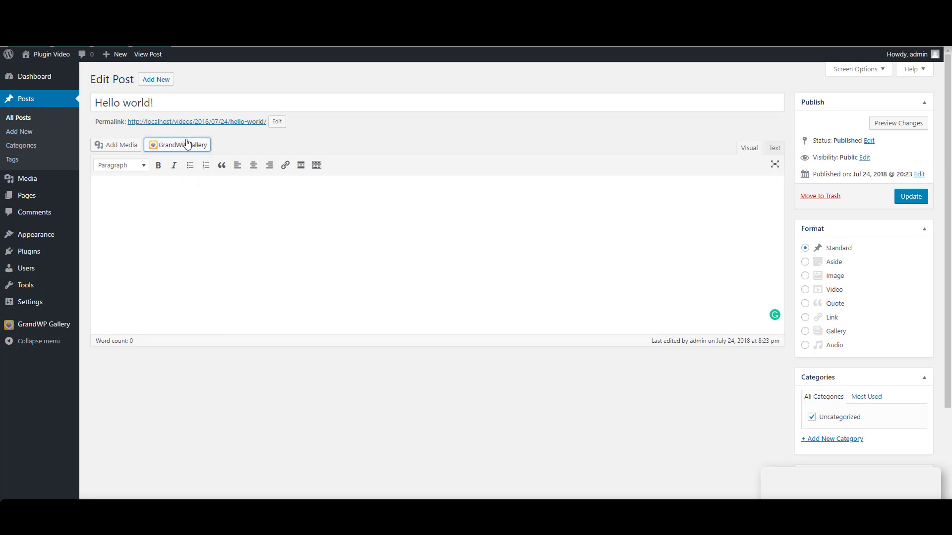
- Insert My First Gallery through the GrandWP Gallery picker and update the post
{"action": "left_click", "coordinate": [190, 146]}
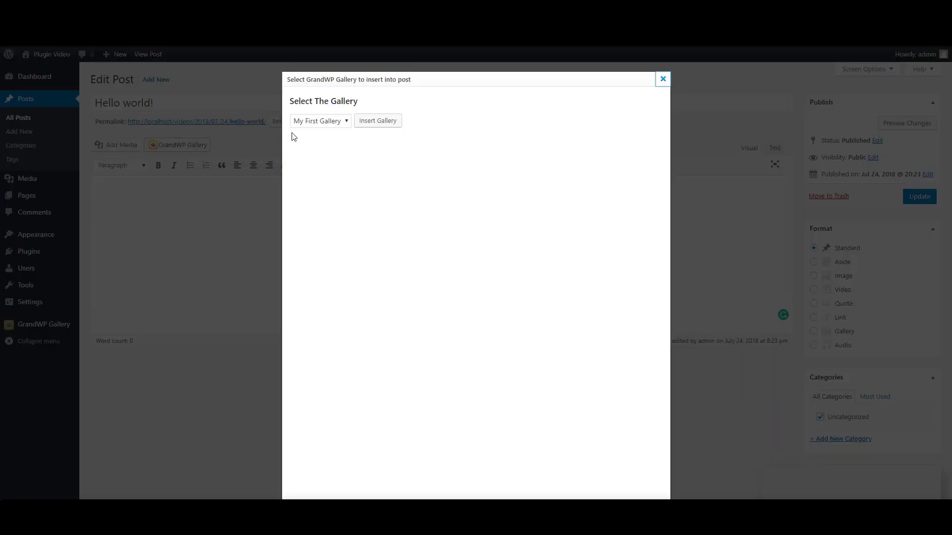
{"action": "left_click", "coordinate": [377, 121]}
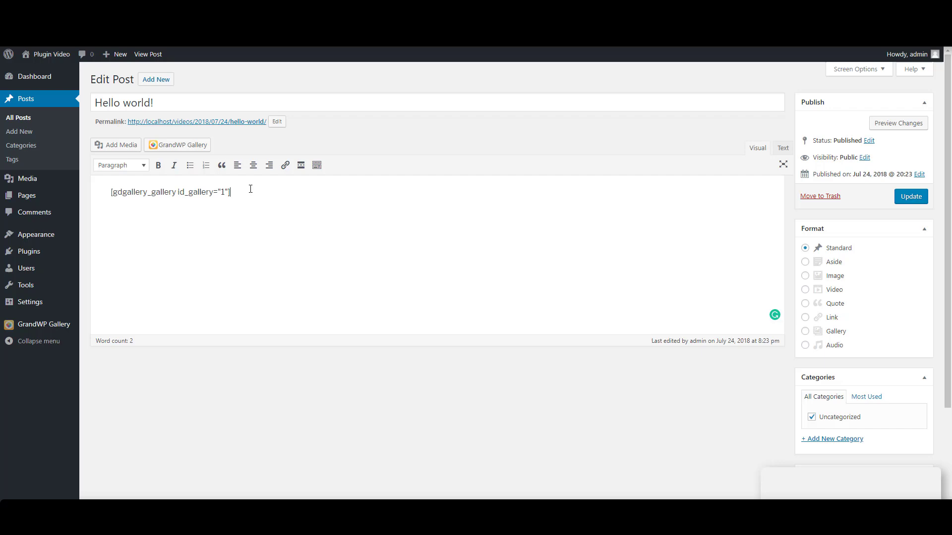
{"action": "left_click", "coordinate": [909, 197]}
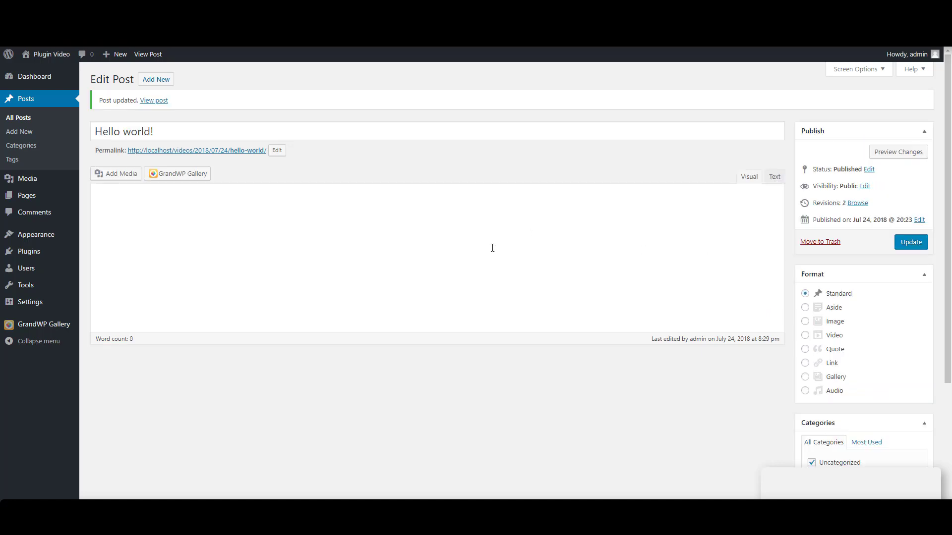
- View the published post, then switch My First Gallery to the Carousel style and save
{"action": "left_click", "coordinate": [147, 55]}
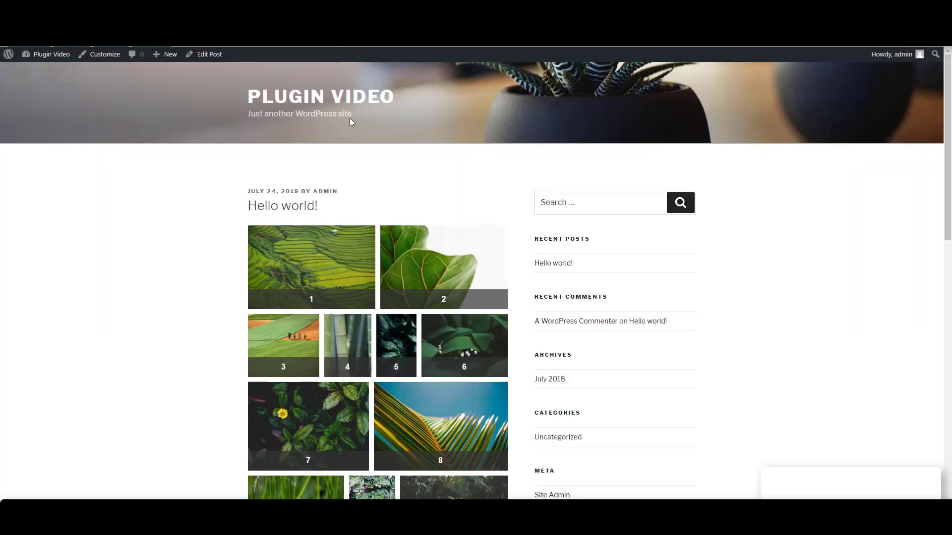
{"action": "scroll", "coordinate": [414, 387], "scroll_direction": "down", "scroll_amount": 3}
{"action": "scroll", "coordinate": [415, 387], "scroll_direction": "down", "scroll_amount": 2}
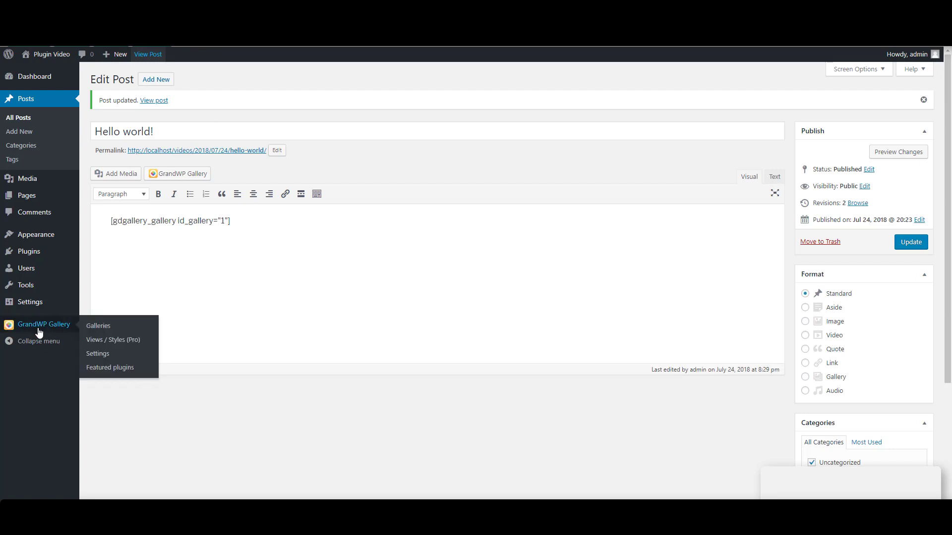
{"action": "left_click", "coordinate": [98, 326]}
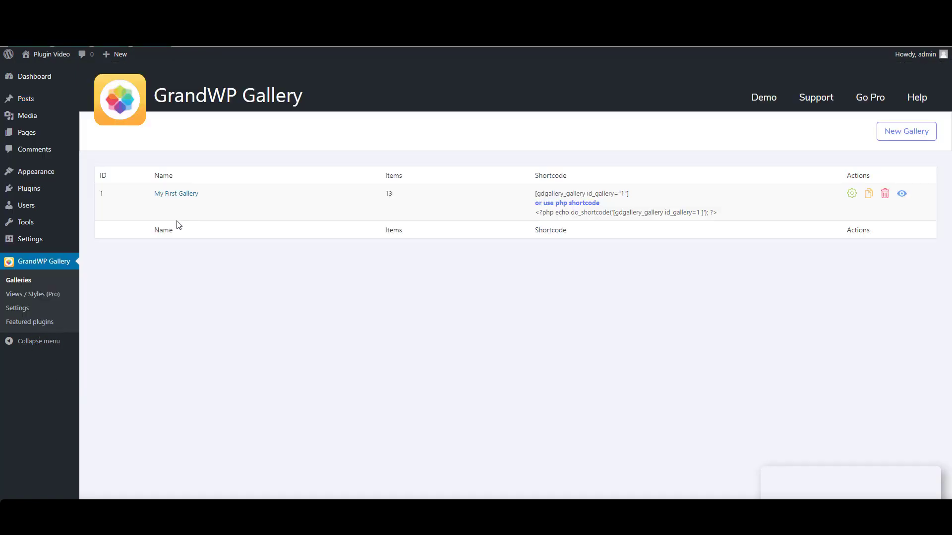
{"action": "left_click", "coordinate": [176, 193]}
{"action": "left_click", "coordinate": [350, 264]}
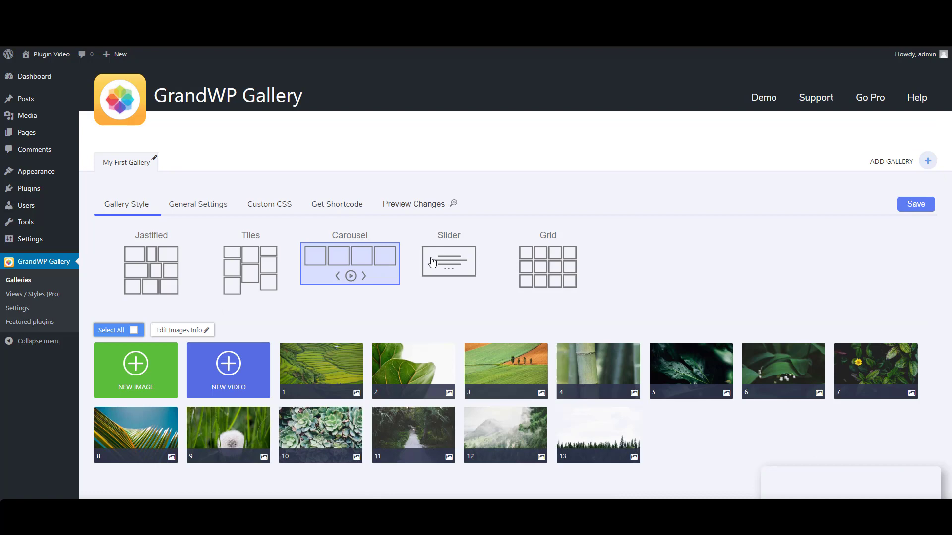
{"action": "left_click", "coordinate": [915, 204]}
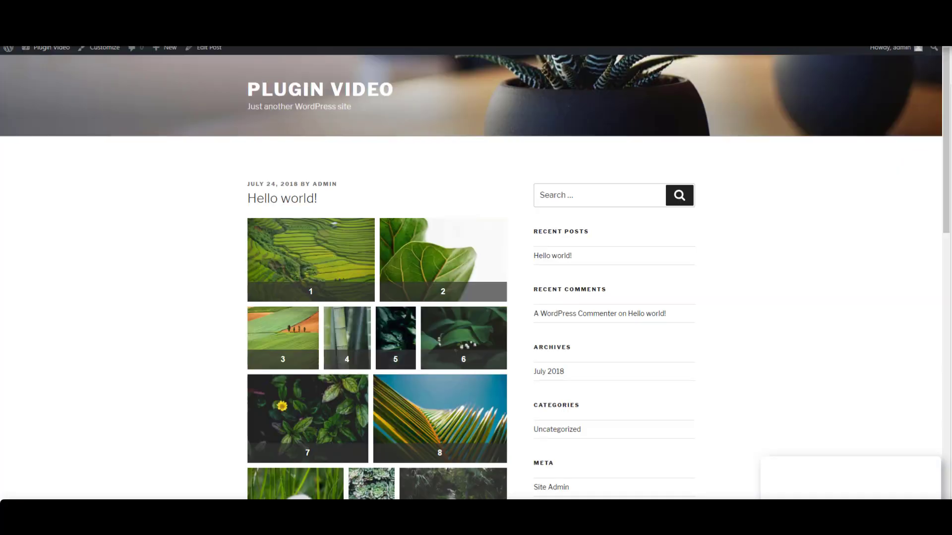
- Advance the post's carousel four times to reach images 12 and 13
{"action": "left_click", "coordinate": [406, 350]}
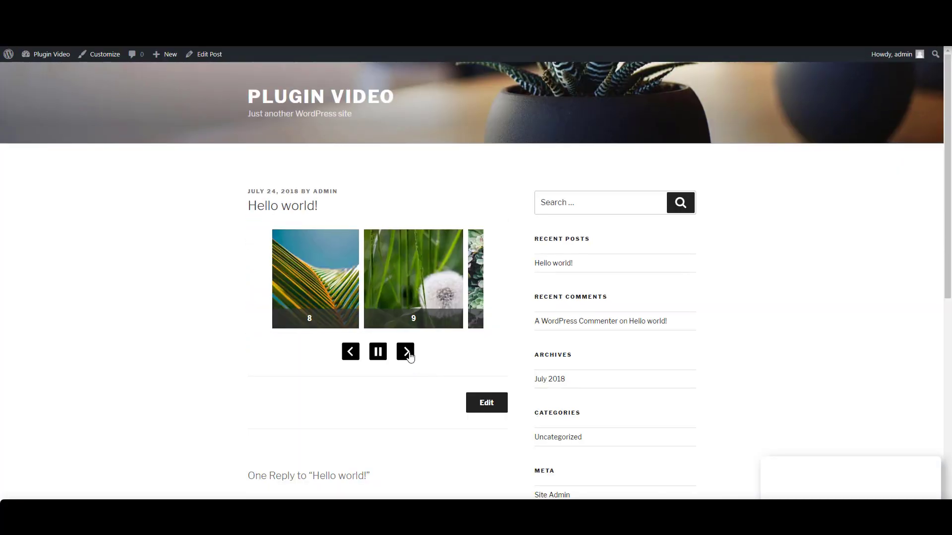
{"action": "left_click", "coordinate": [406, 352]}
{"action": "left_click", "coordinate": [406, 351]}
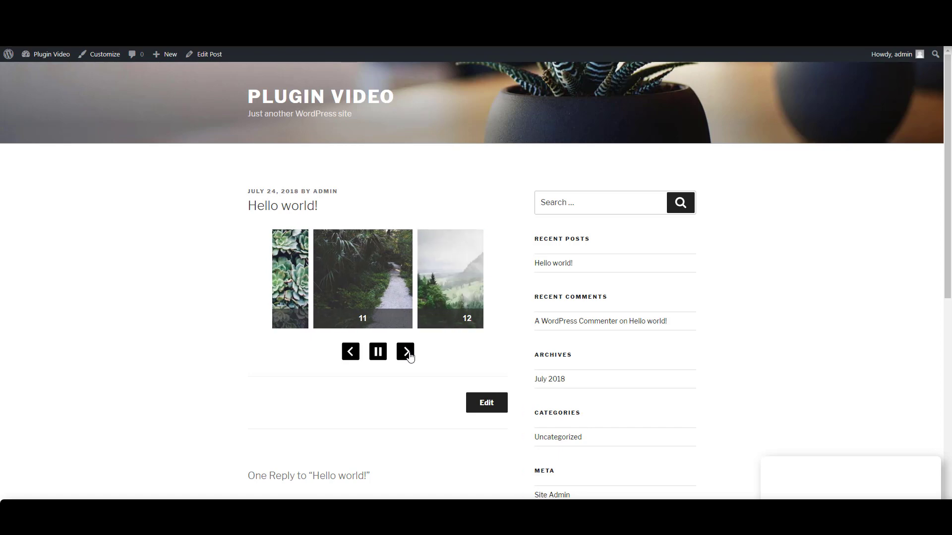
{"action": "left_click", "coordinate": [407, 351]}
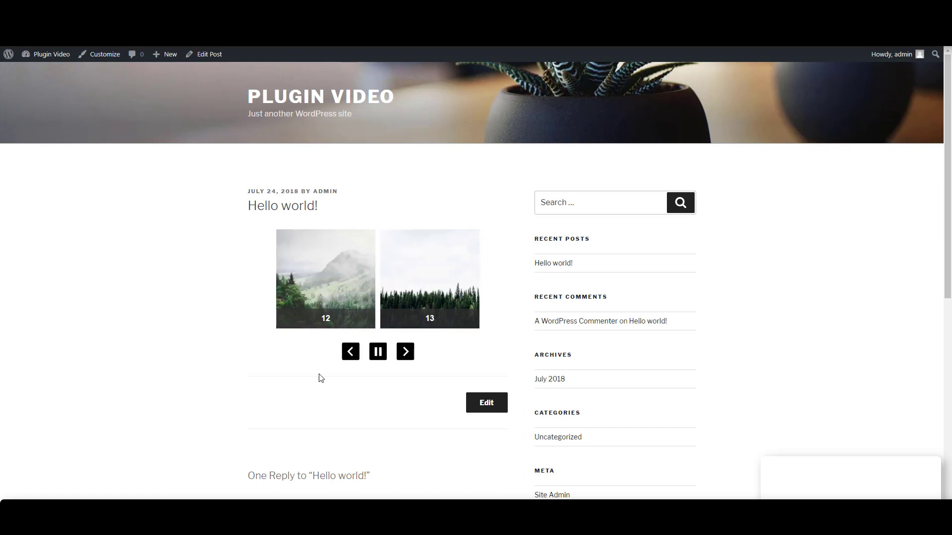